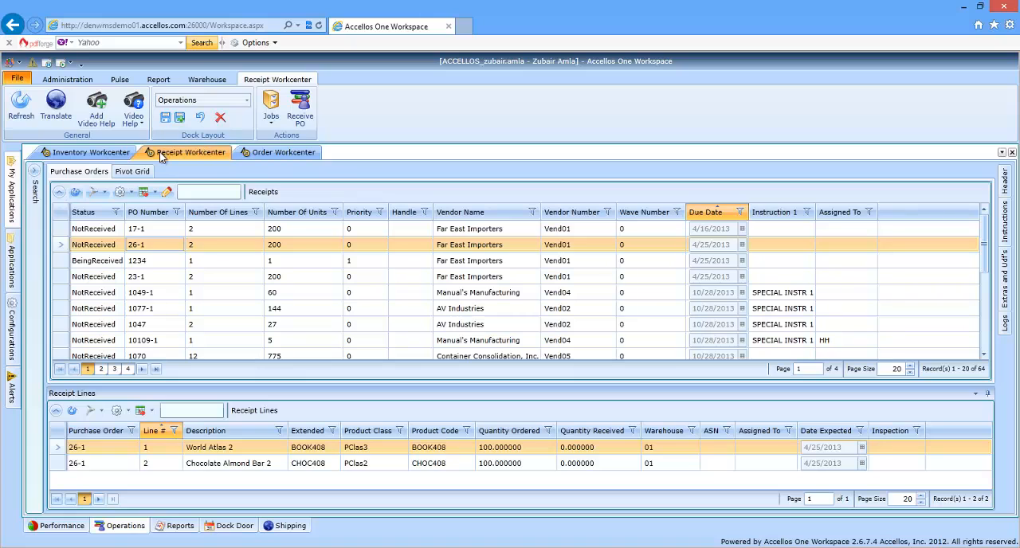
Select the second listed Far East Importers purchase order in Receipts, switch to the warehouse handheld and log on as user HH
left_click(109, 243)
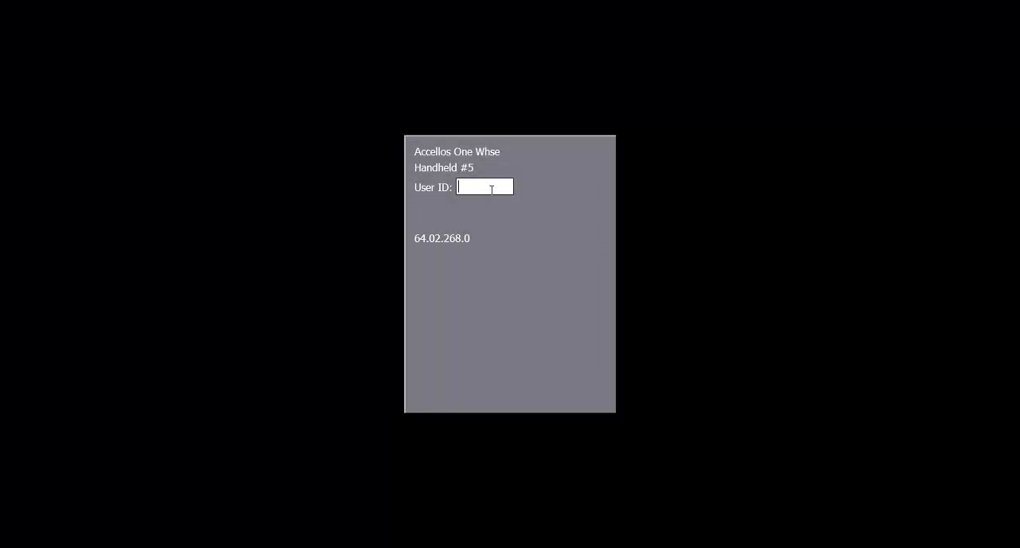
type("HH")
key("Return")
key("Return")
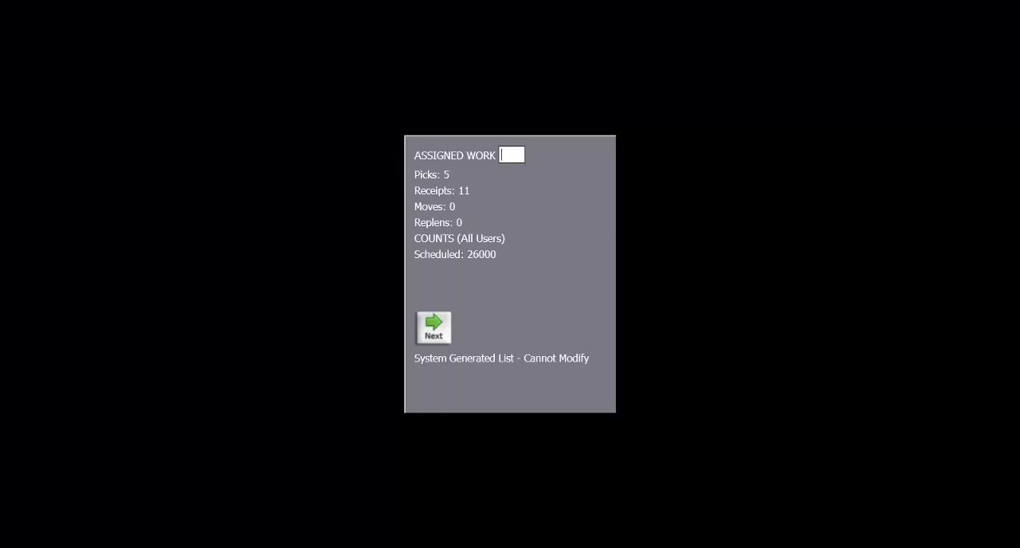
key("Return")
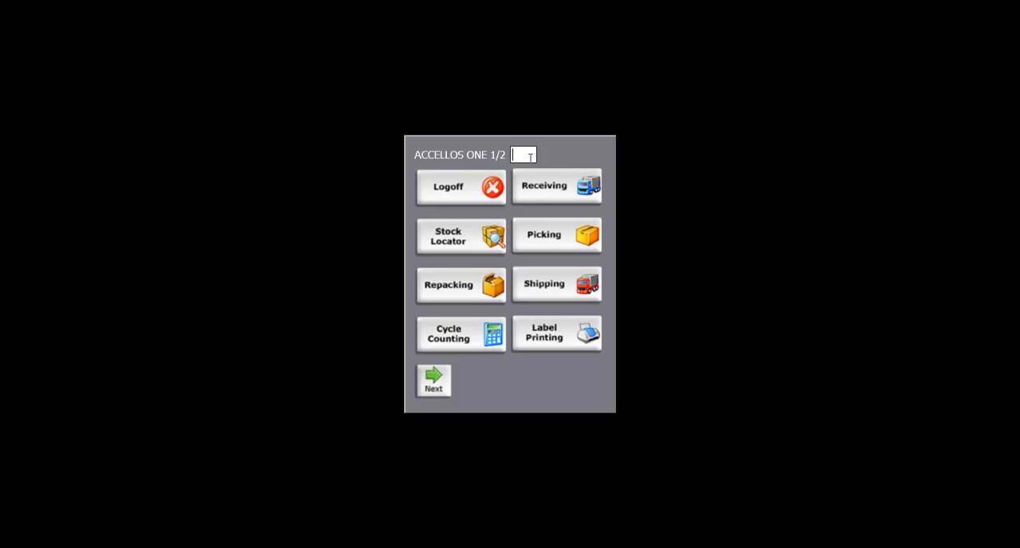
Start Regular Receiving on the handheld for the selected Far East Importers purchase order, entering its number and confirming it
left_click(562, 198)
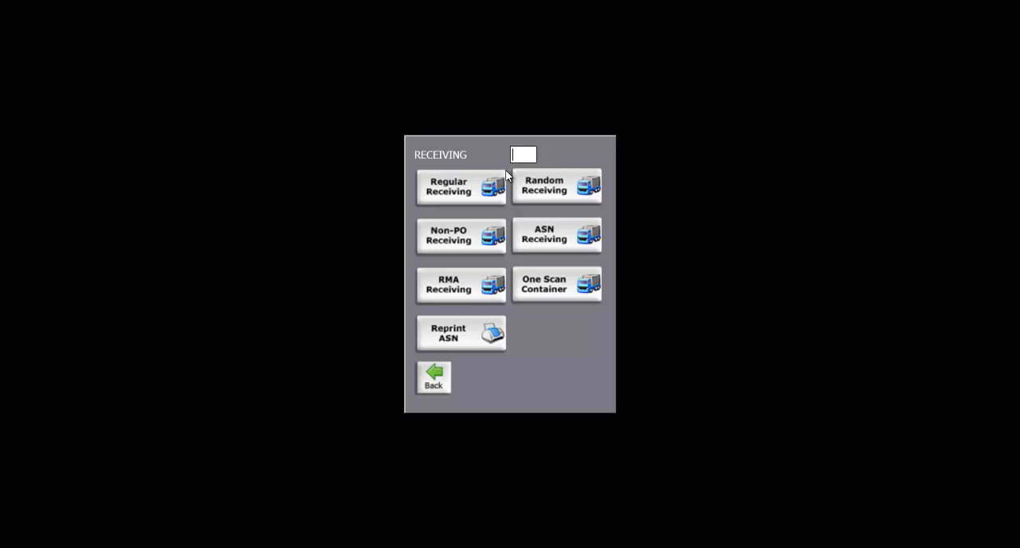
left_click(460, 199)
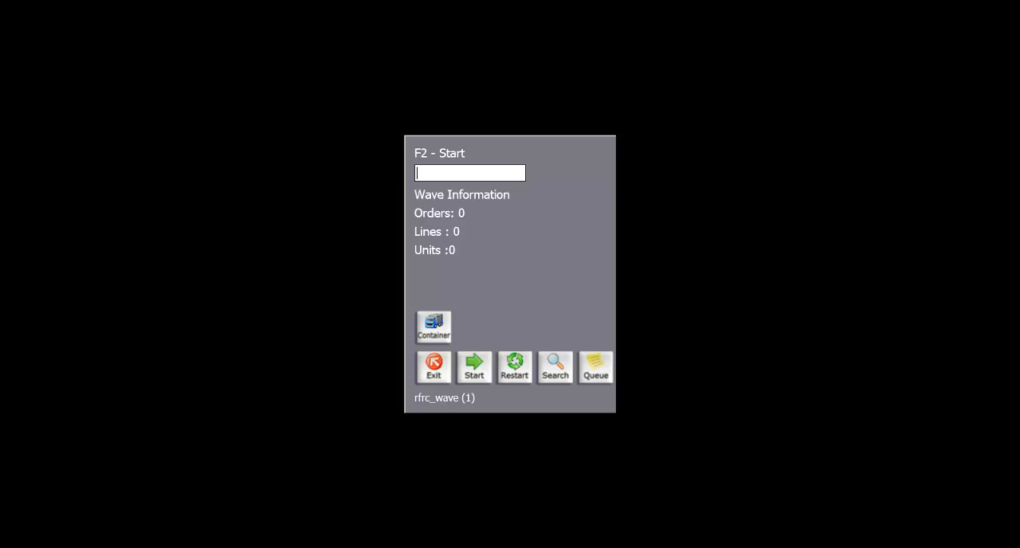
type("26-1")
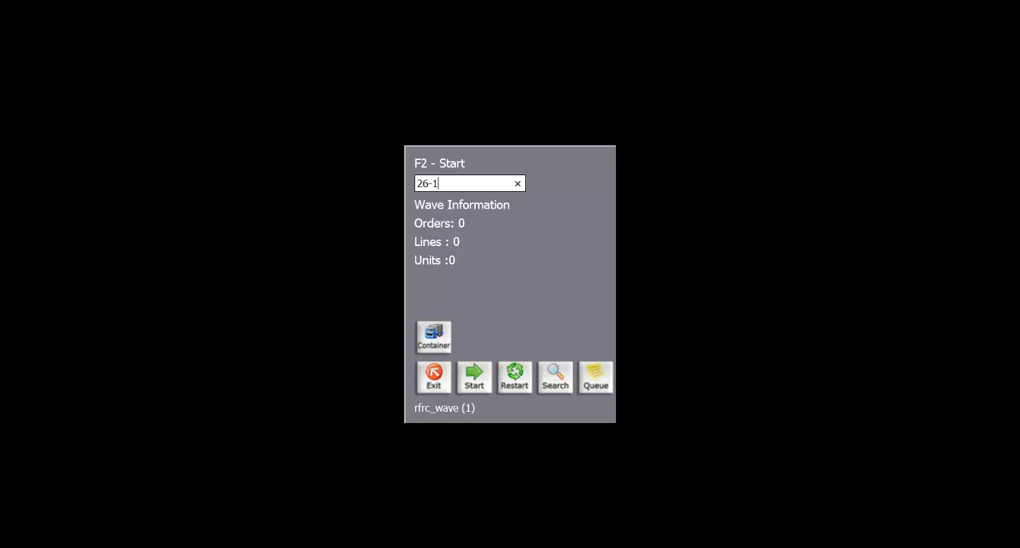
key("Return")
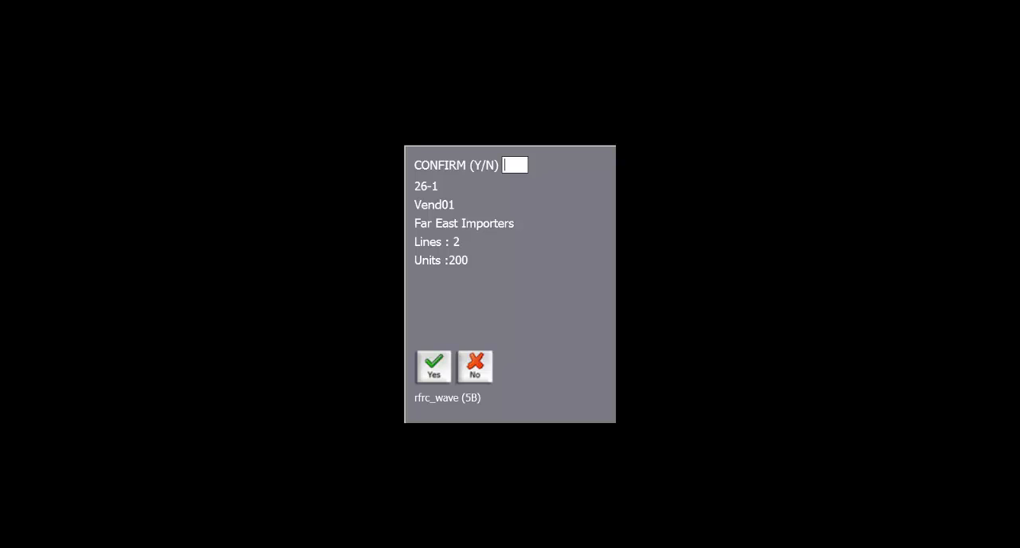
type("y")
key("Return")
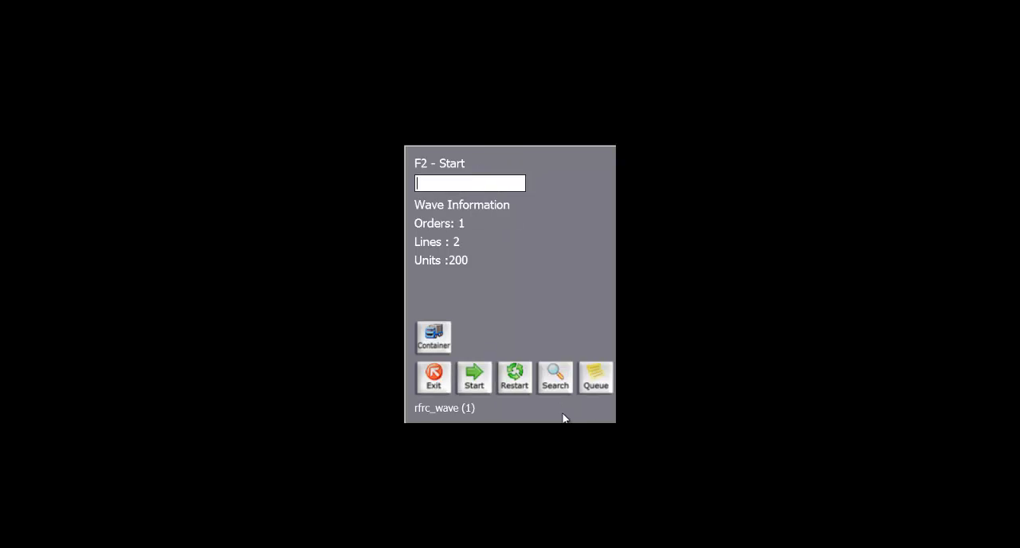
left_click(481, 383)
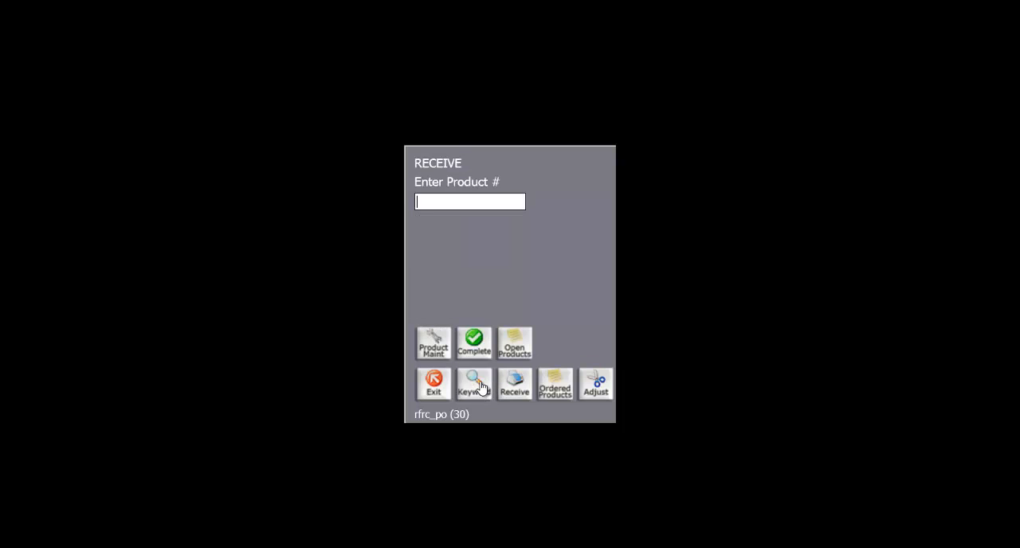
Receive World Atlas 2 (BOOK408) with the default 1 per pack and 100 packs, skipping the case labels
key("Return")
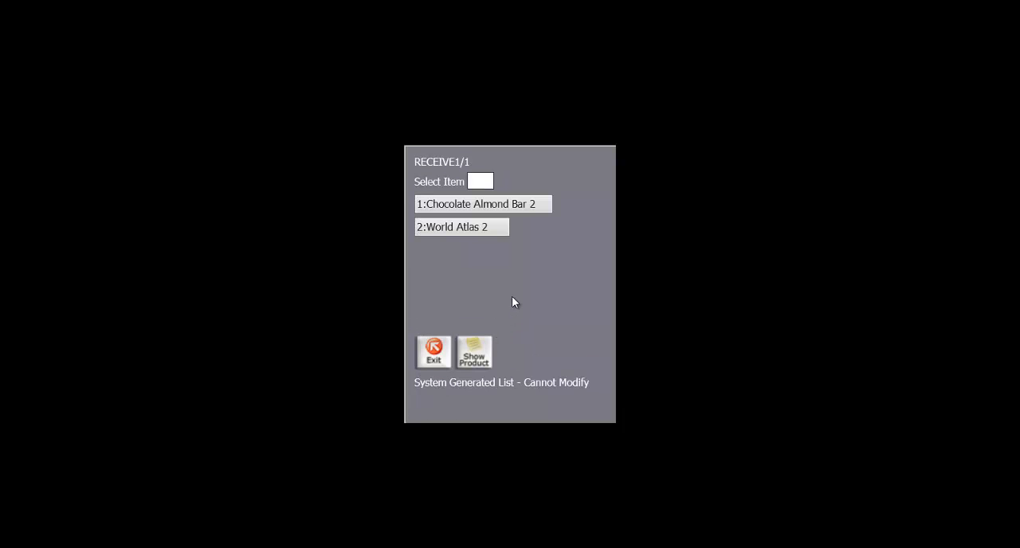
type("2")
key("Return")
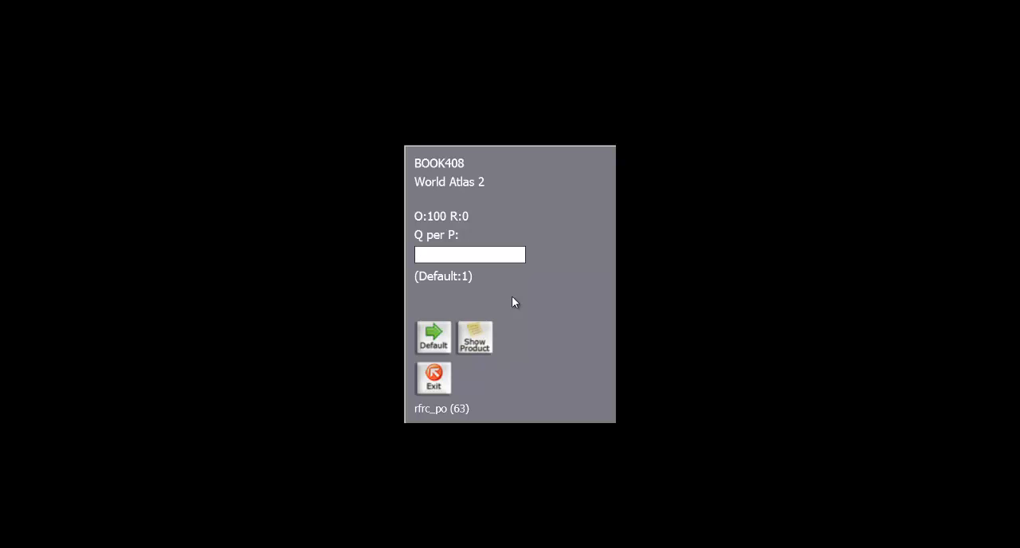
key("Return")
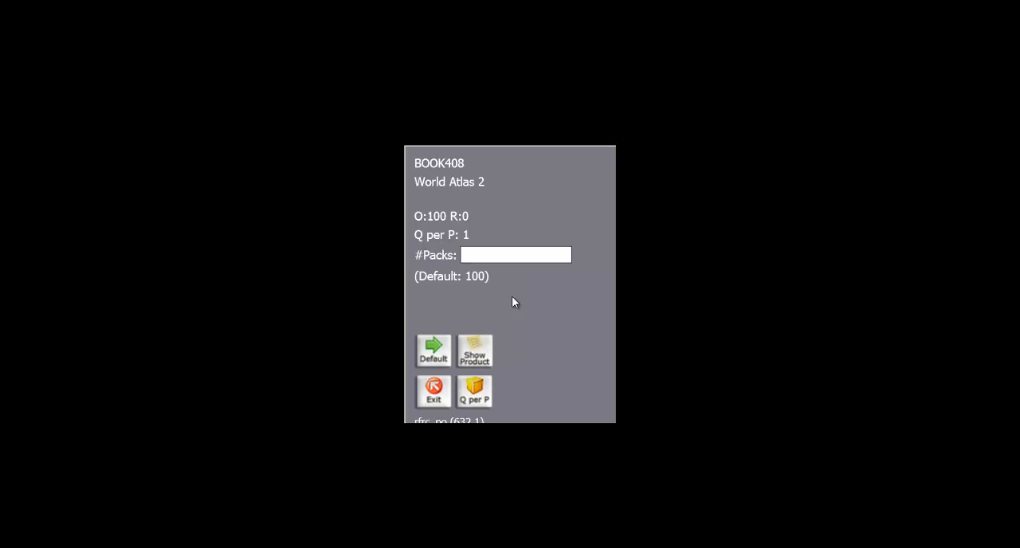
key("Return")
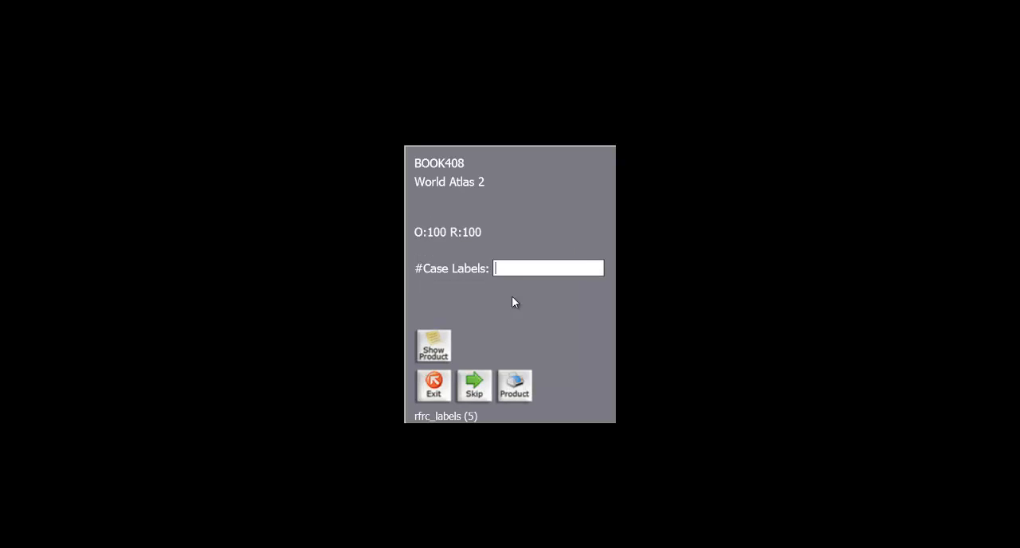
key("Return")
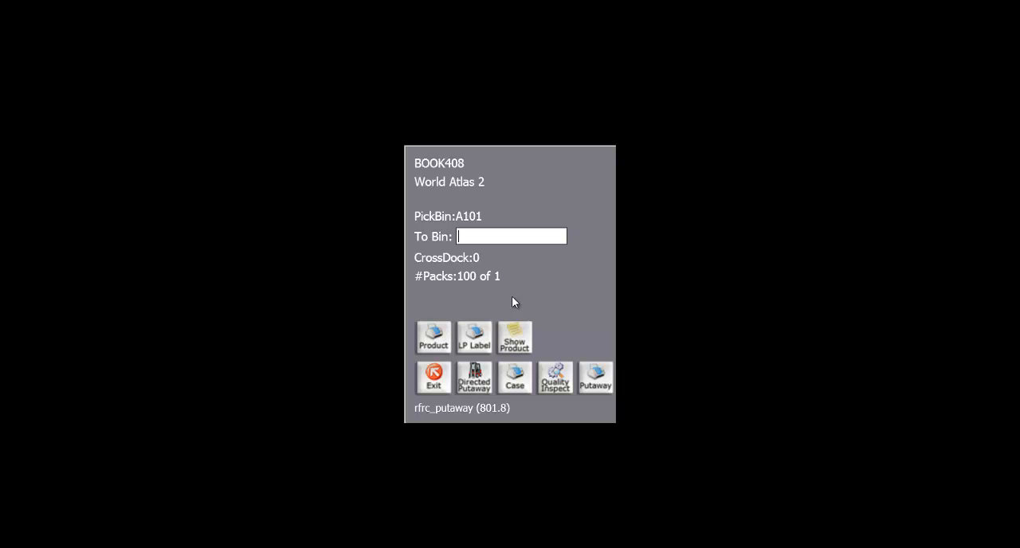
Put World Atlas 2 away on a new license plate PALLET500 assigned to bin RECV1
type("PALLET")
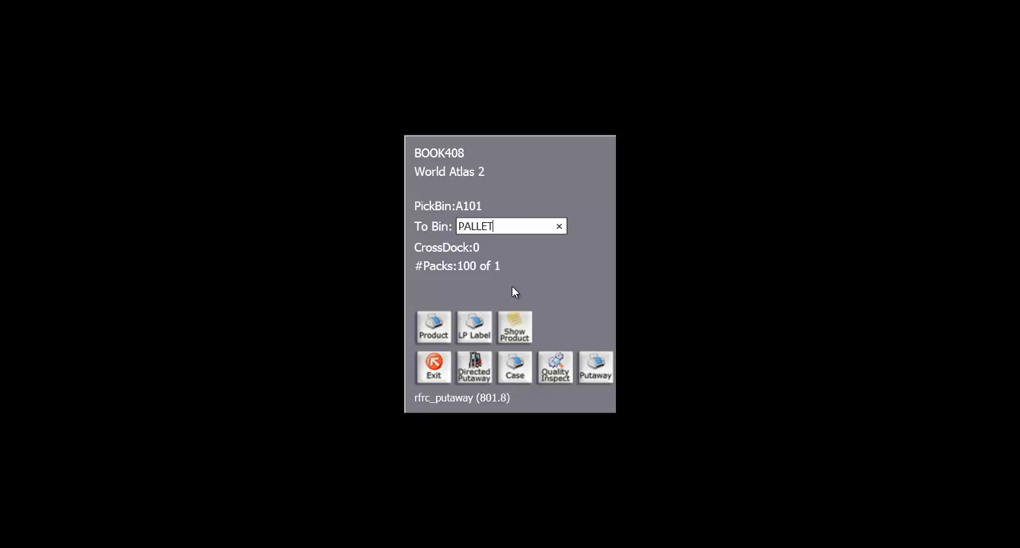
type("500")
key("Return")
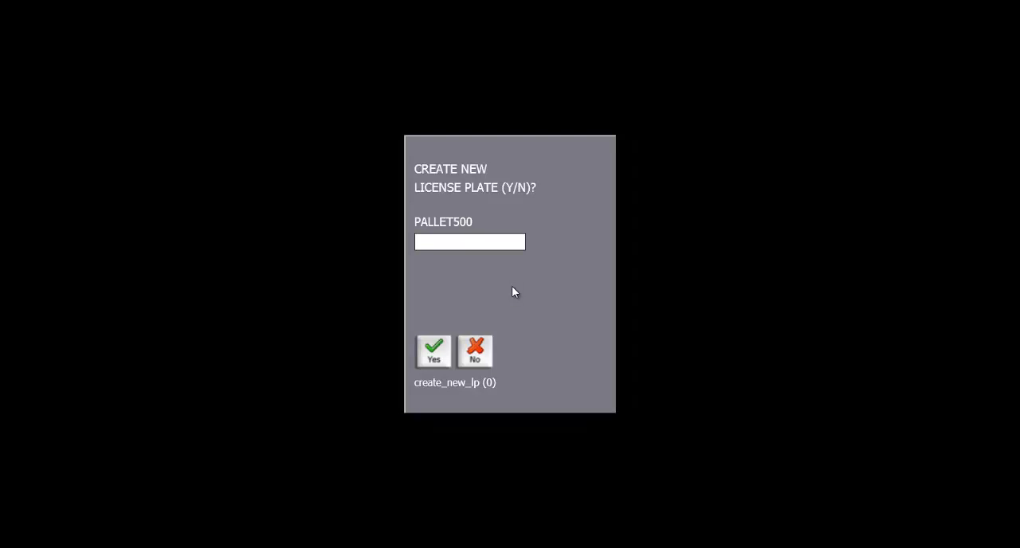
type("Y")
key("Return")
type("REC")
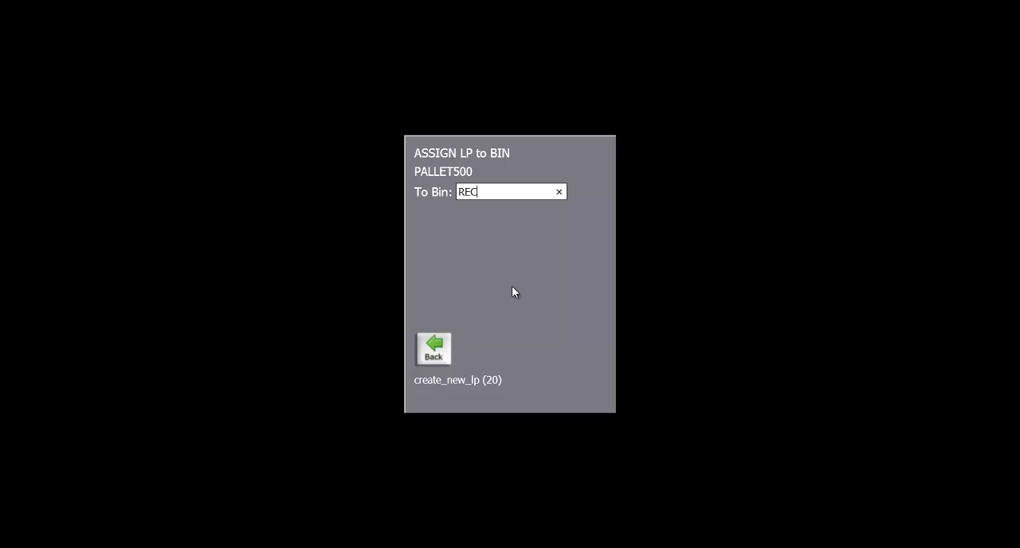
type("V1")
key("Return")
Receive Chocolate Almond Bar 2 with the default 1 per pack, 100 packs and lot number lotABC, skipping the case labels
key("F4")
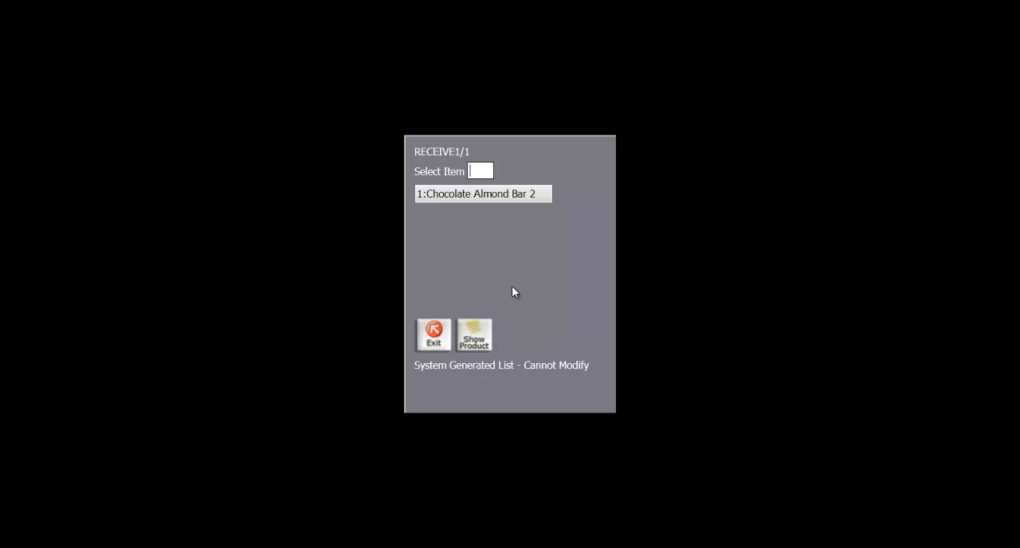
type("1")
key("Return")
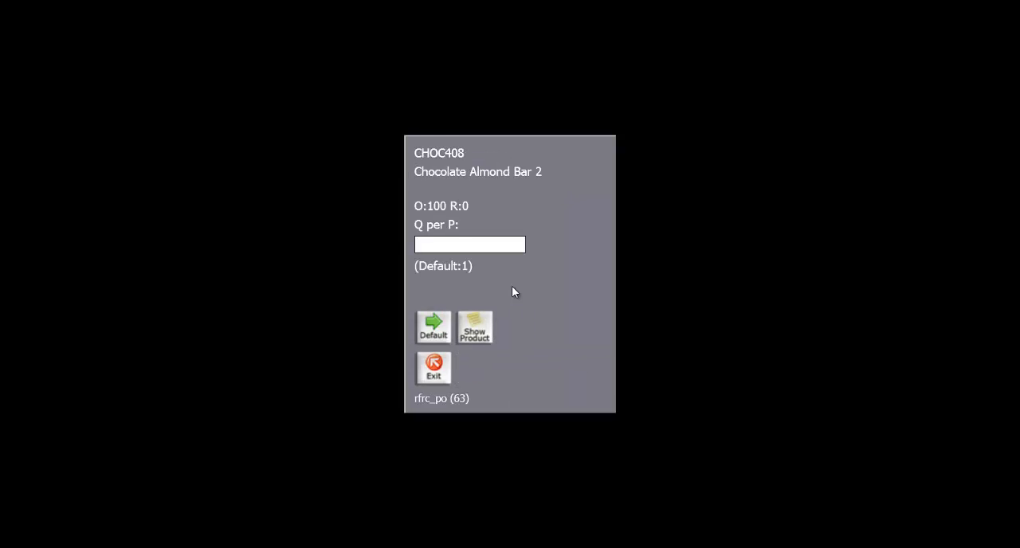
key("Return")
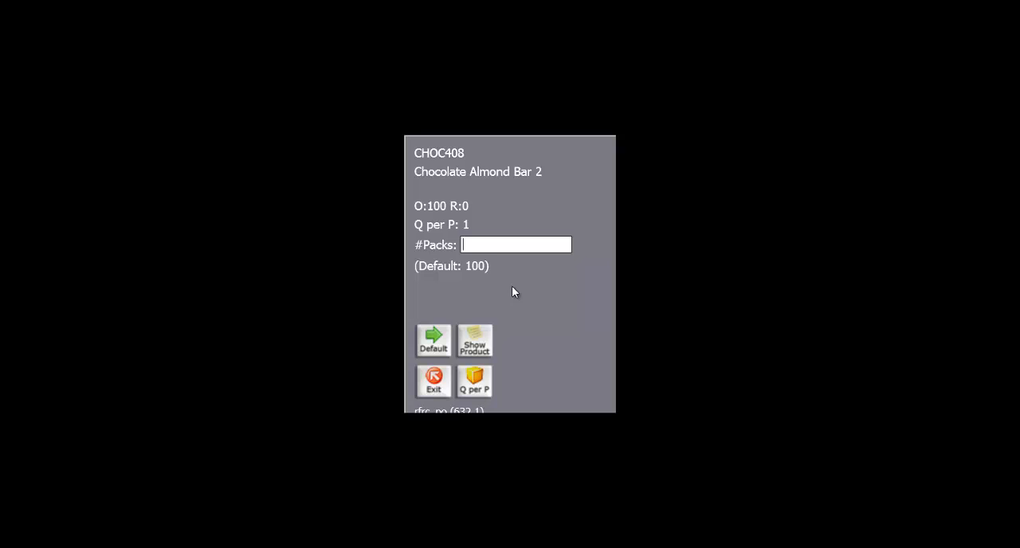
key("Return")
type("lot")
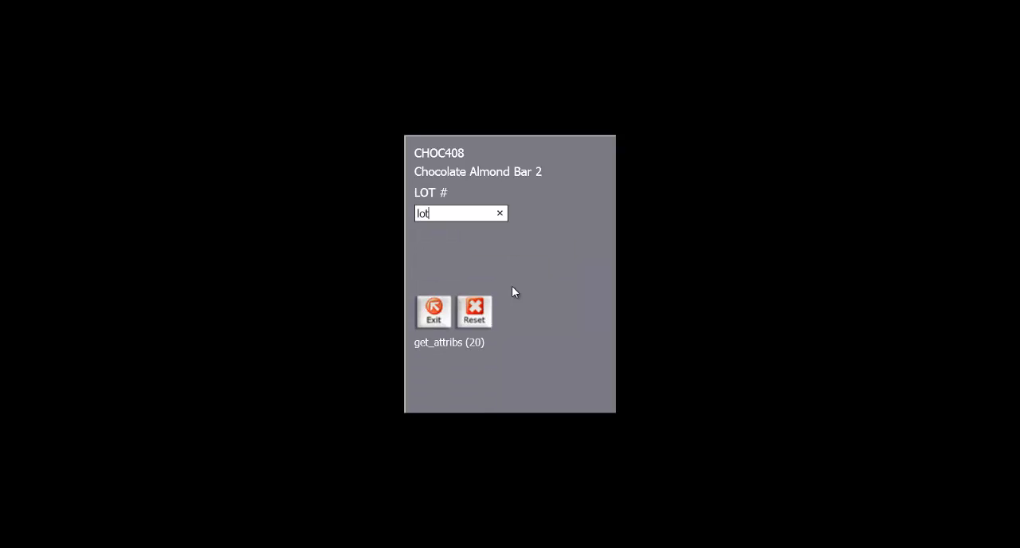
type("ABC")
key("Return")
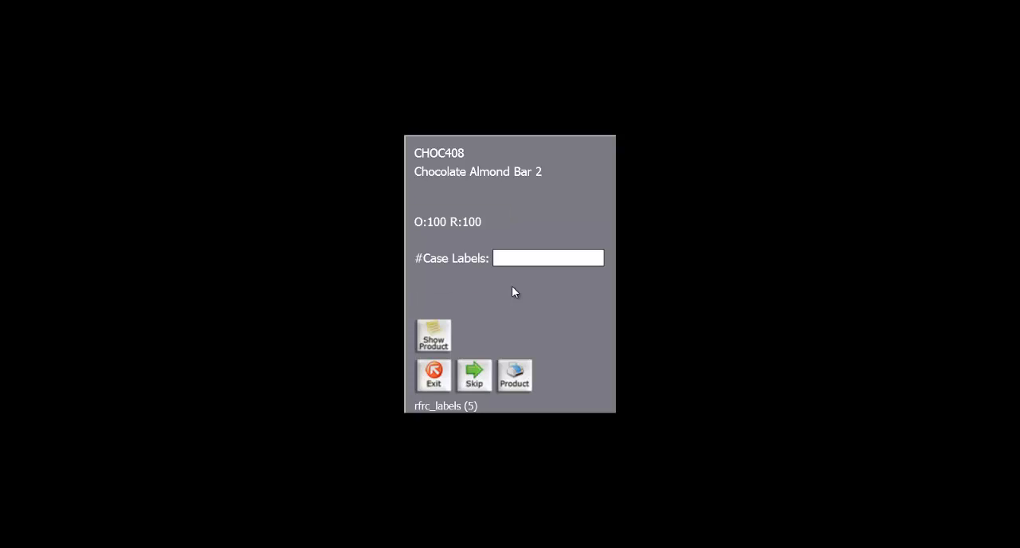
key("Return")
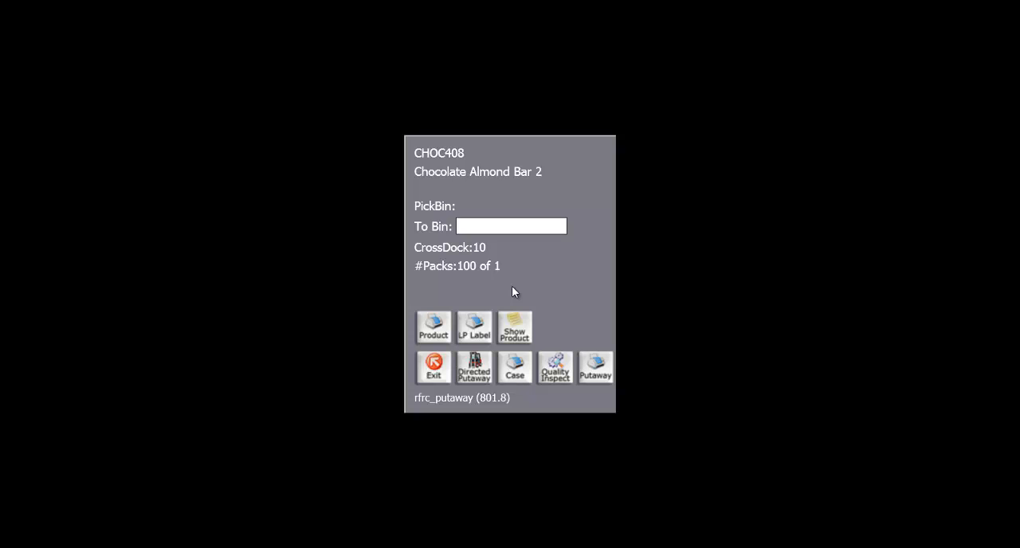
Put Chocolate Almond Bar 2 away on a new license plate PALLET501 in bin RECV1 and complete the purchase order
type("PALLET501")
key("Return")
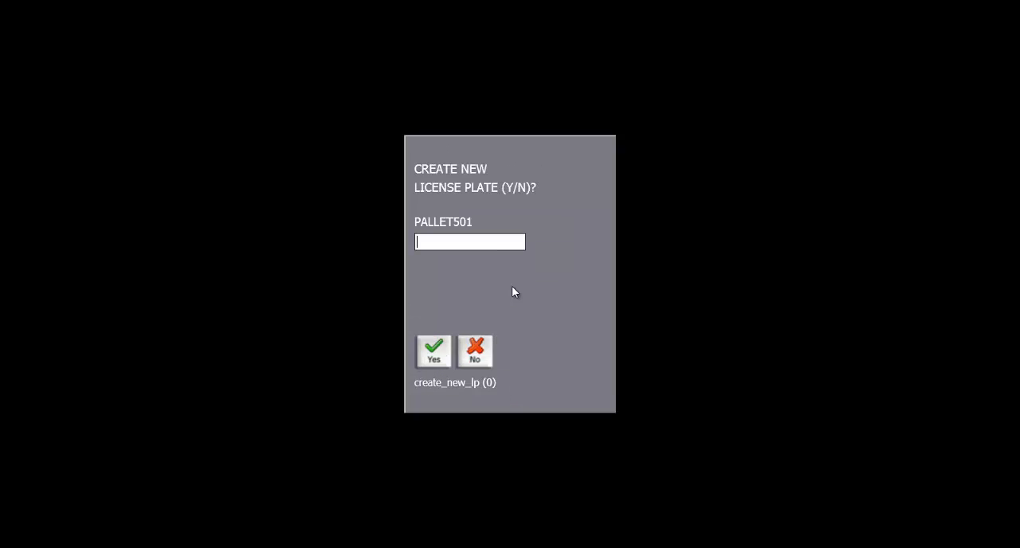
type("y")
key("Return")
type("R")
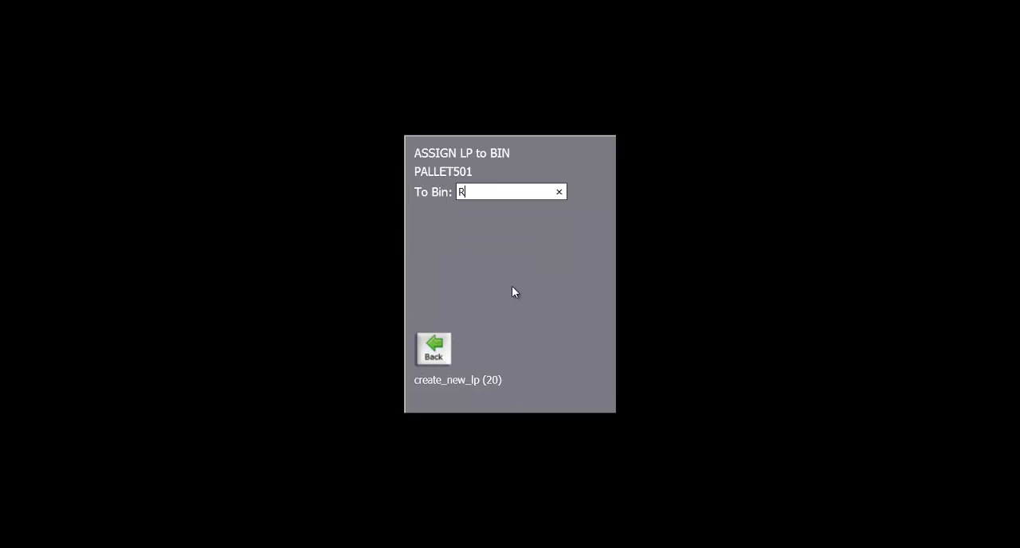
type("ECV1")
key("Return")
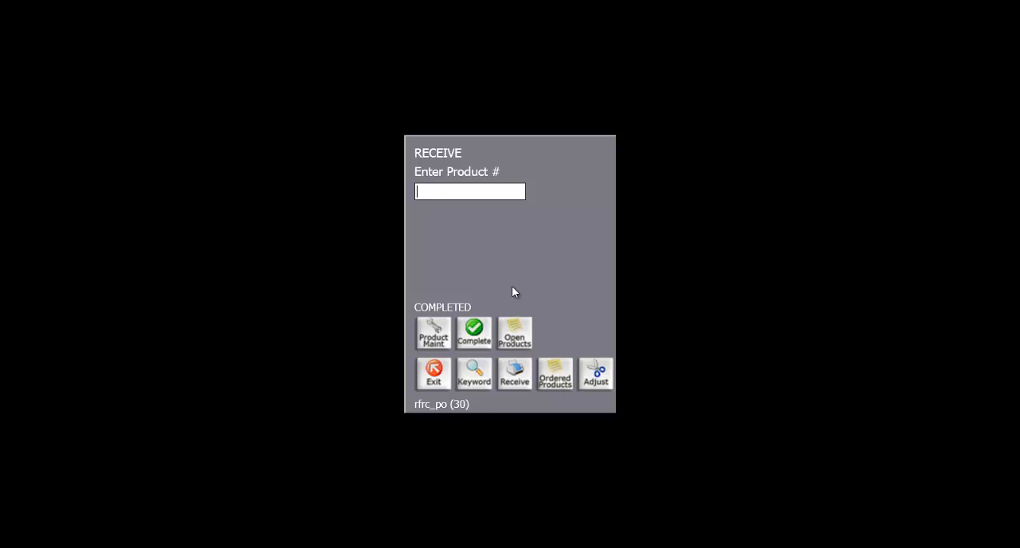
left_click(480, 337)
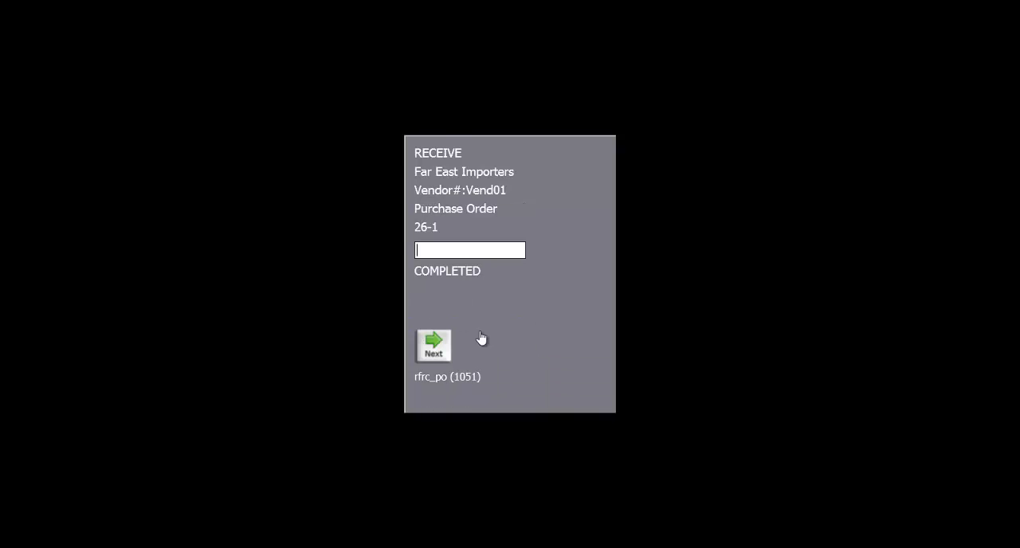
key("Return")
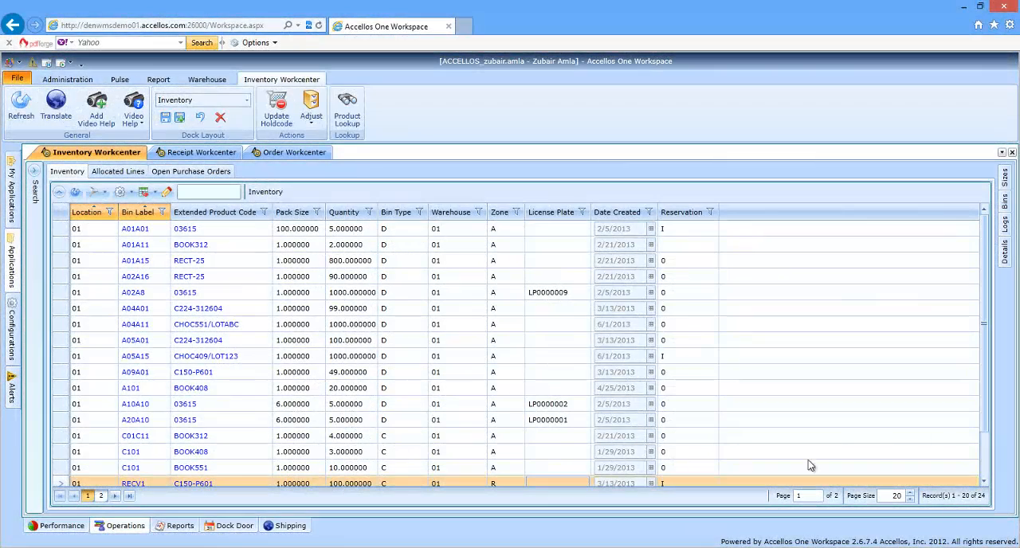
In Accellos One Workspace, filter the inventory with the saved World Atlas search and show the product's log entries
left_click(34, 170)
left_click(72, 177)
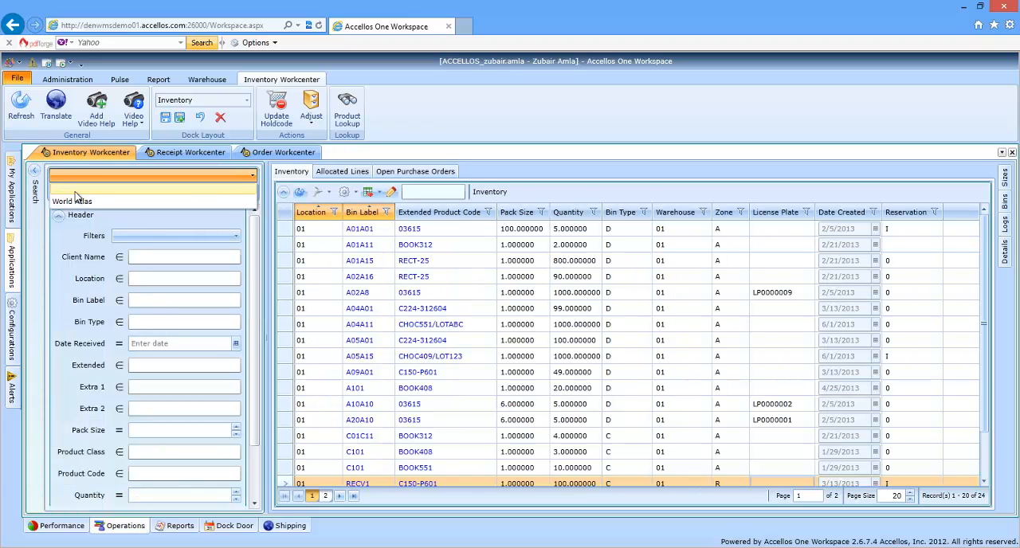
left_click(80, 203)
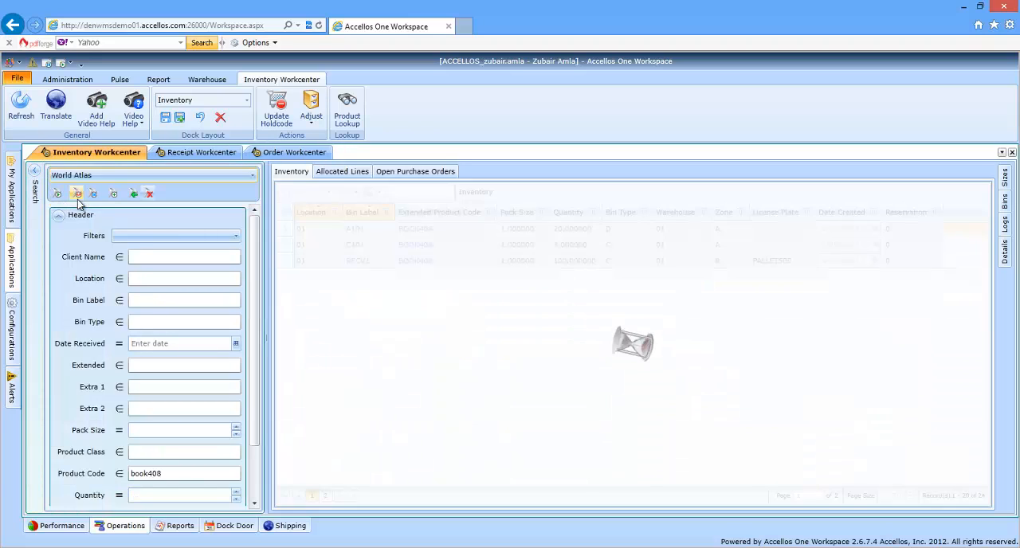
left_click(35, 171)
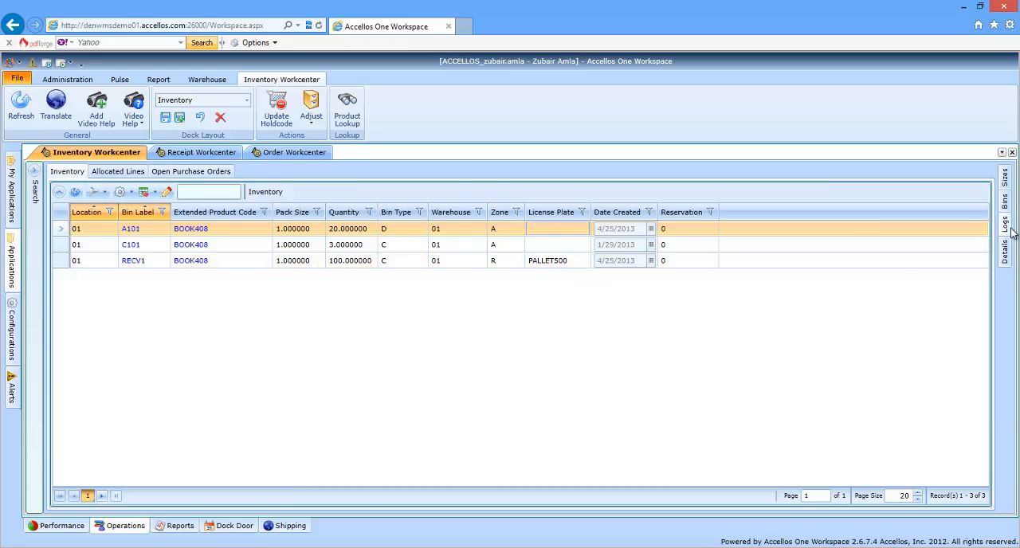
mouse_move(1006, 233)
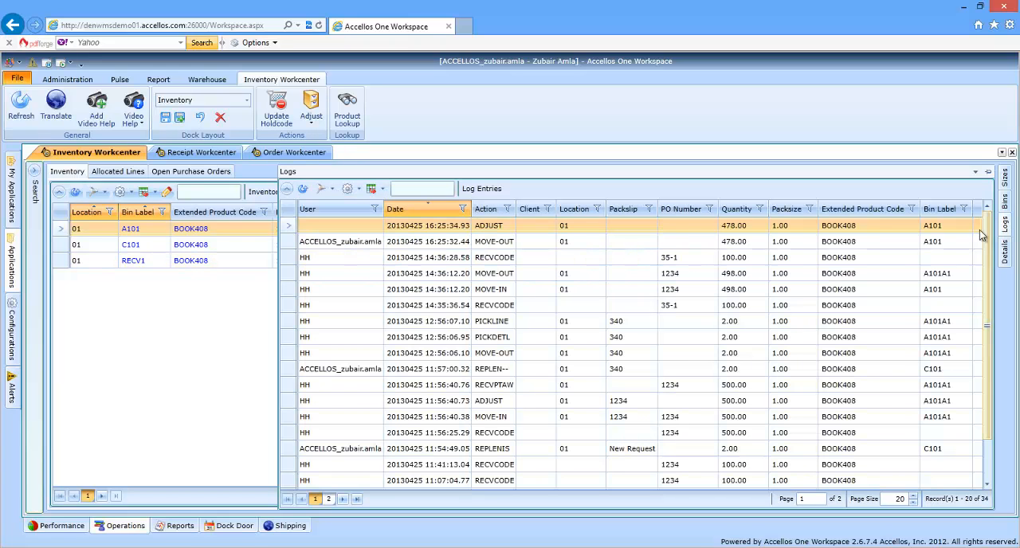